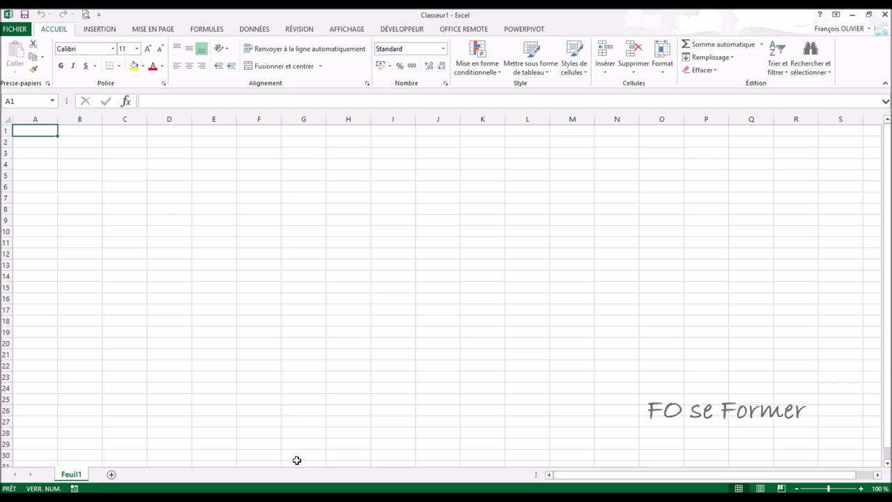
Glance at the employee records text file, then browse this computer from Excel's Open page
mouse_move(460, 478)
click(474, 489)
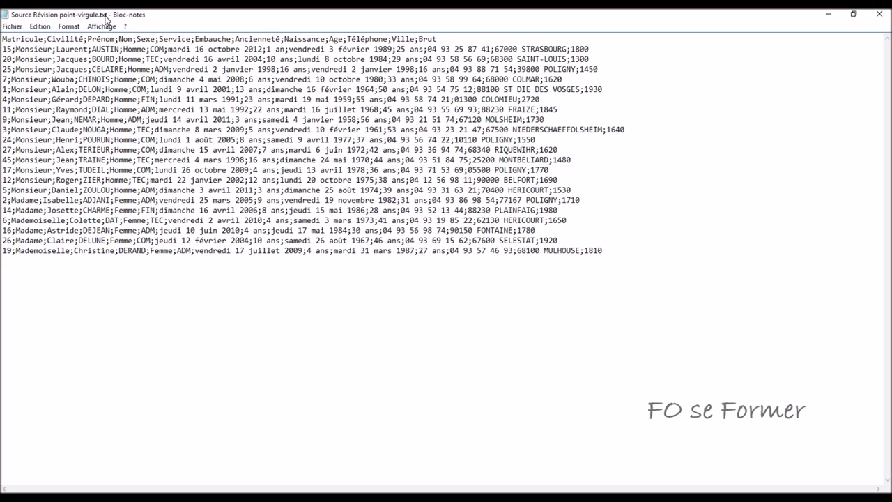
click(828, 14)
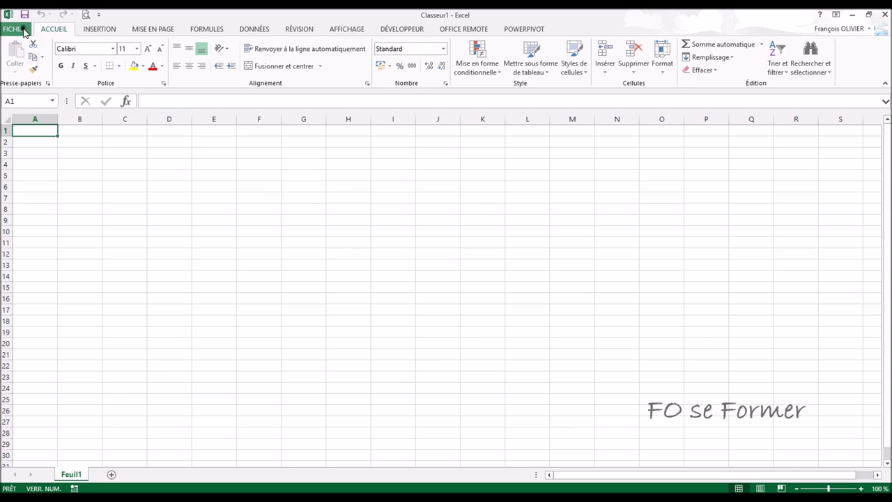
click(16, 29)
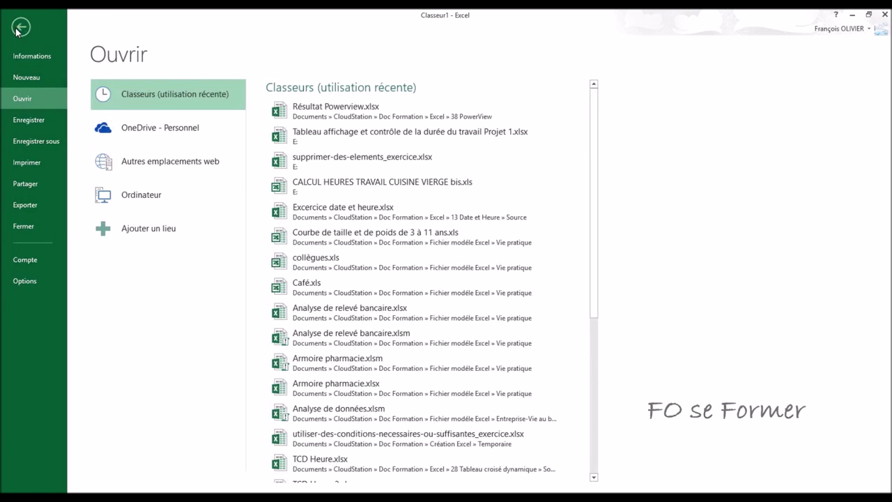
click(129, 188)
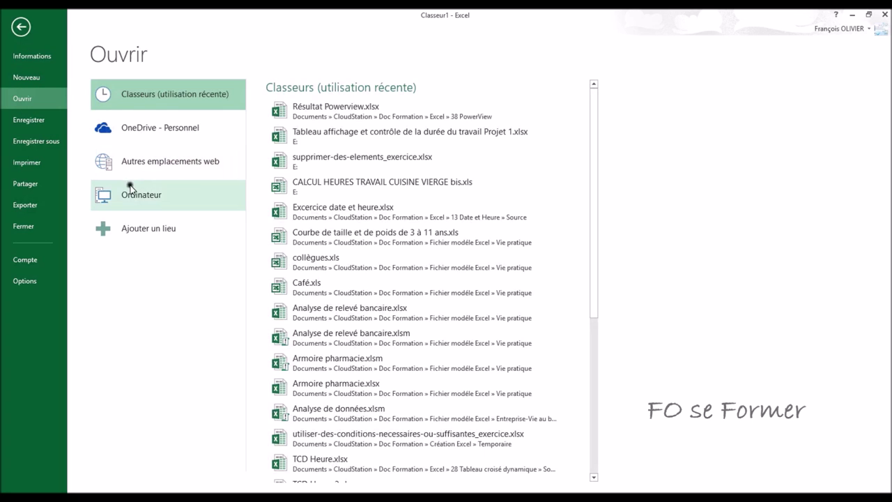
click(291, 306)
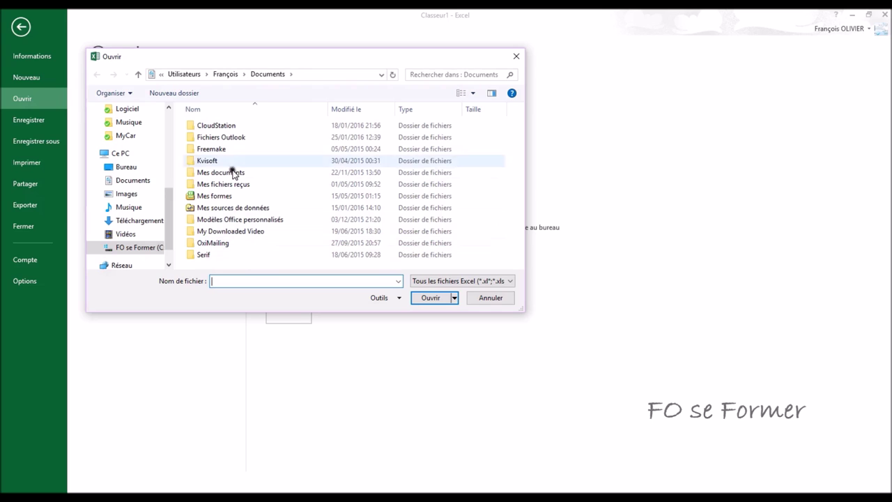
Navigate through CloudStation, Doc Formation and Excel to the 15 Révision folder
double_click(230, 125)
click(238, 126)
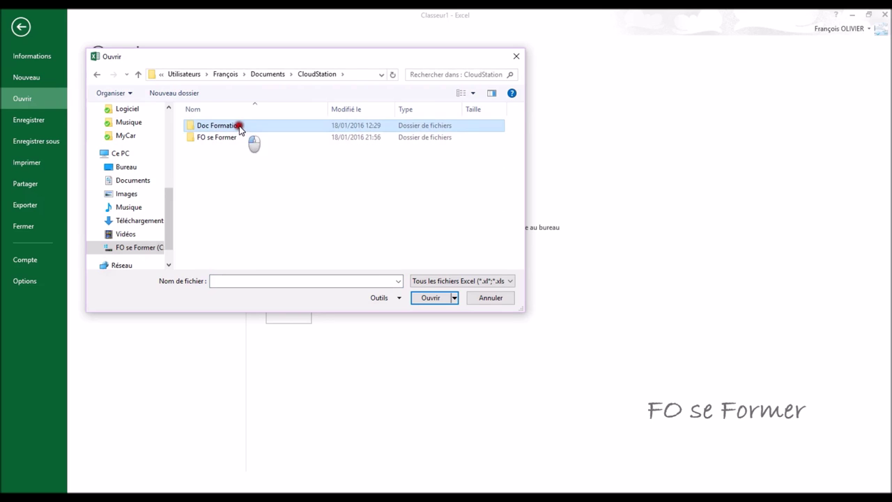
double_click(238, 126)
scroll(289, 182, down, 1)
scroll(289, 181, down, 2)
scroll(289, 182, down, 3)
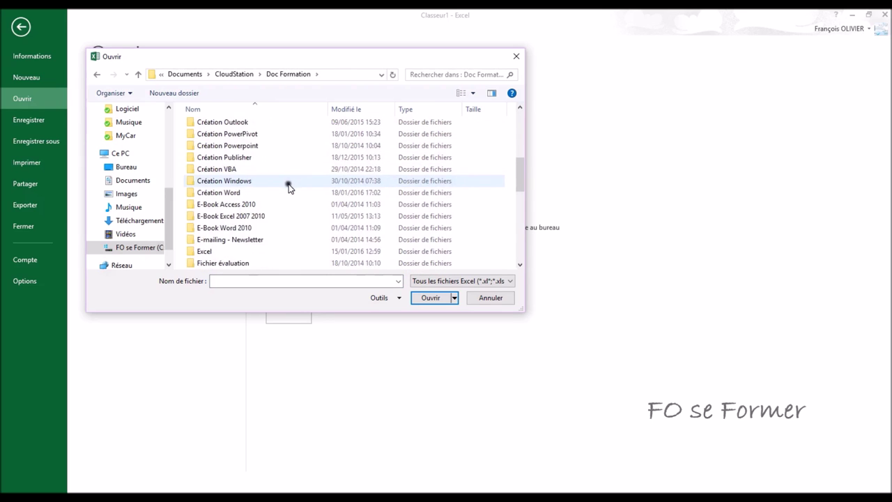
scroll(288, 186, down, 1)
double_click(221, 217)
scroll(232, 220, down, 1)
scroll(233, 220, down, 1)
double_click(230, 202)
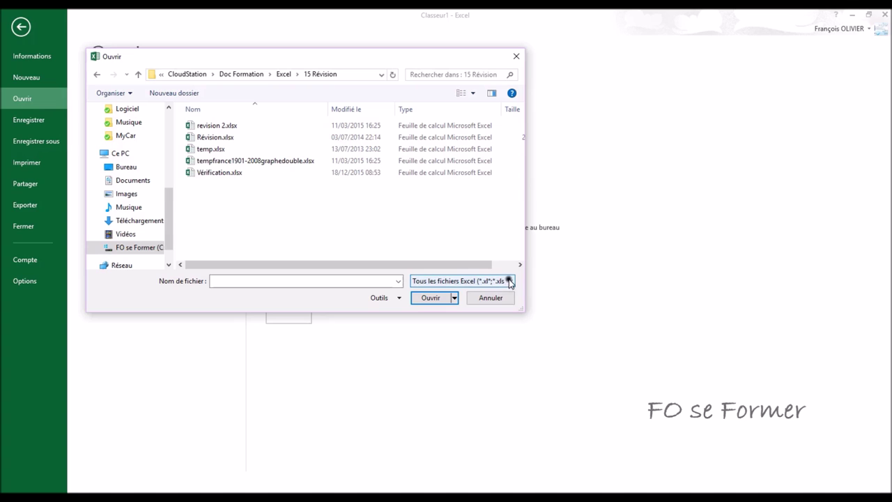
Try the text-file and all-files type filters, then cancel the file browser
click(508, 280)
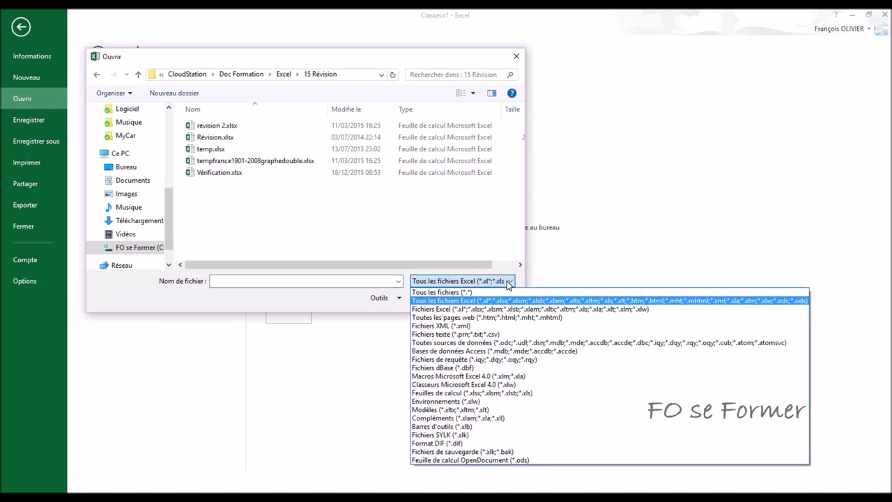
click(485, 335)
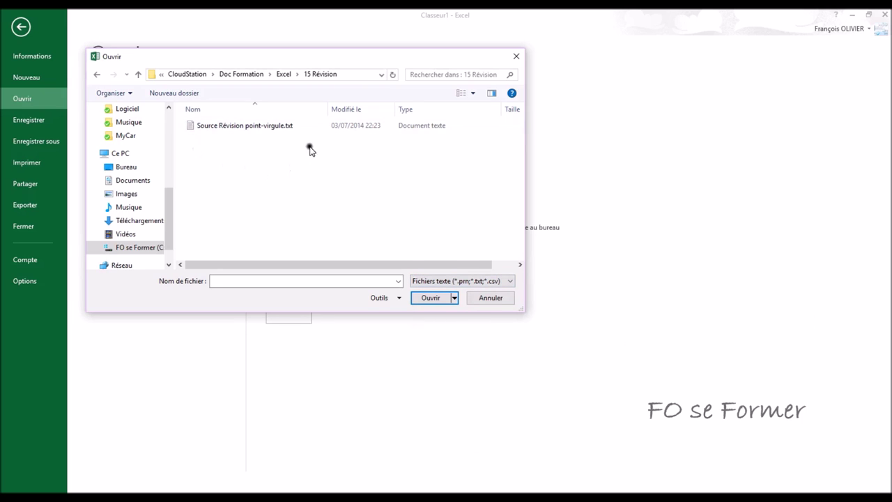
click(509, 282)
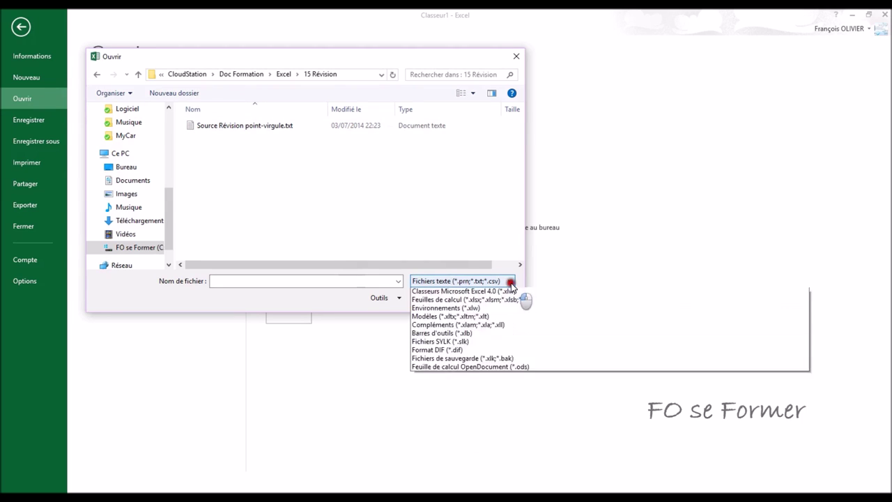
click(509, 292)
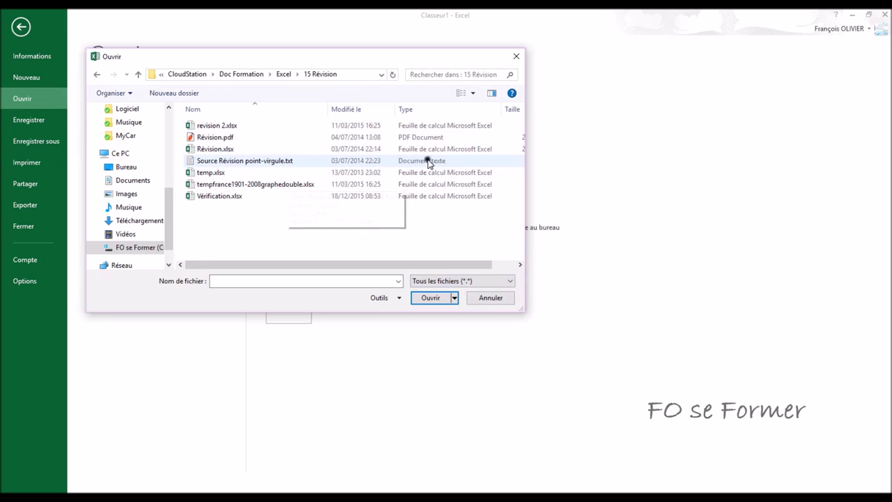
click(498, 297)
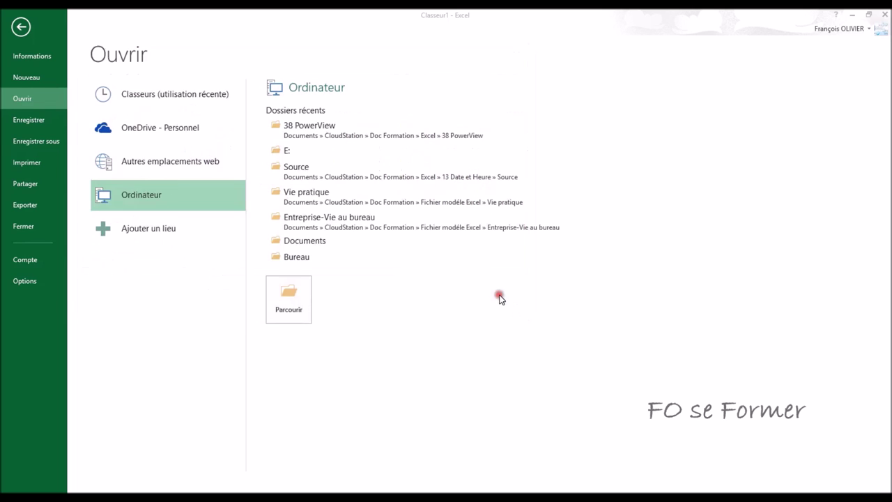
Import Source Révision point-virgule.txt into the empty workbook via Données > Fichier texte
click(20, 28)
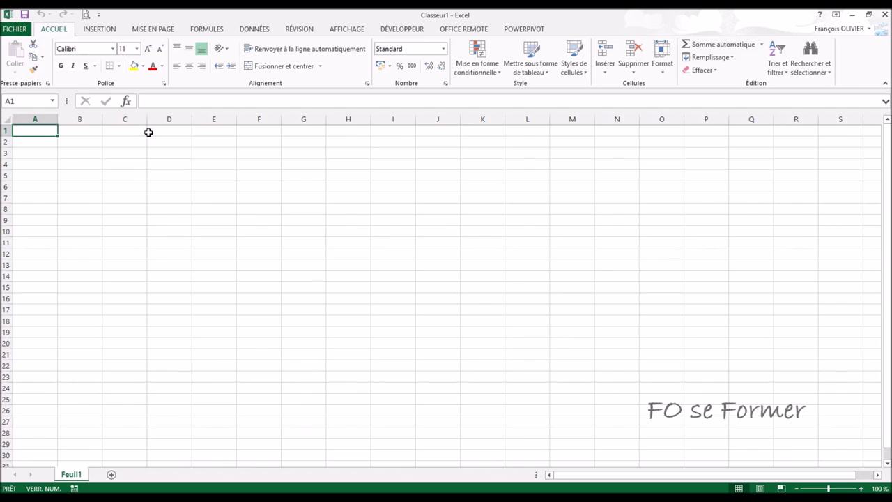
click(254, 28)
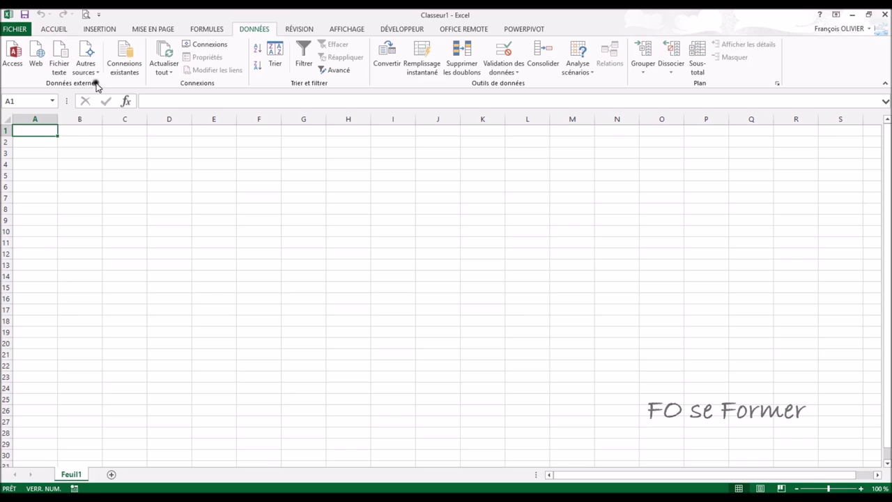
click(65, 61)
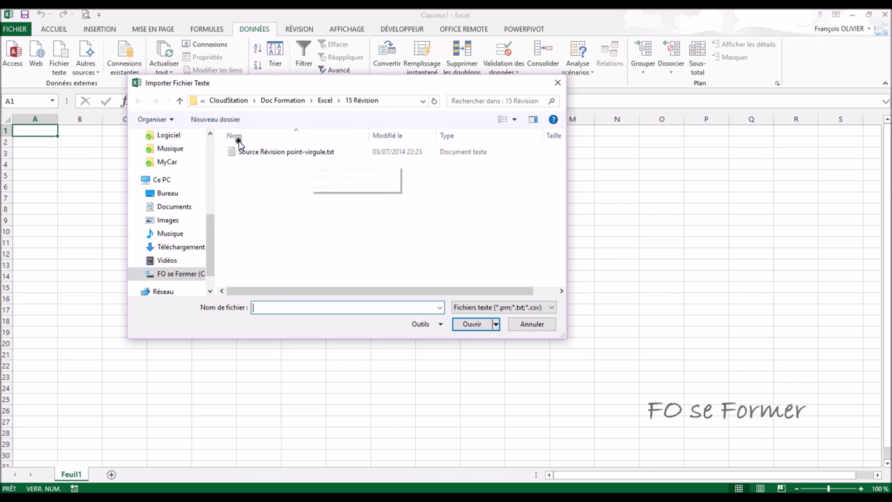
click(273, 153)
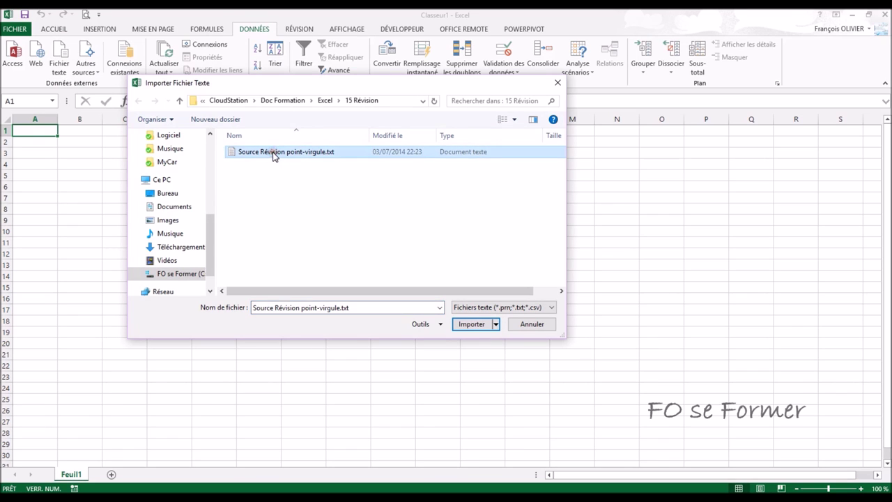
click(468, 325)
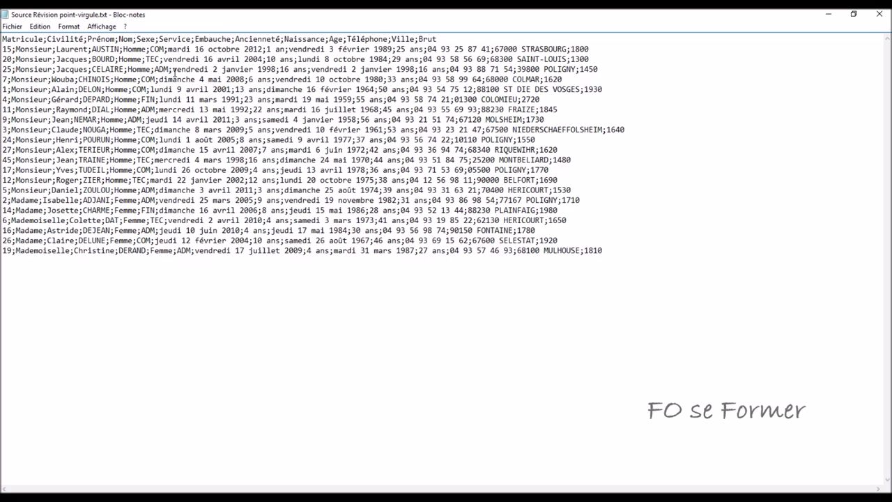
Minimize the Notepad window to return to the Text Import Wizard
click(829, 15)
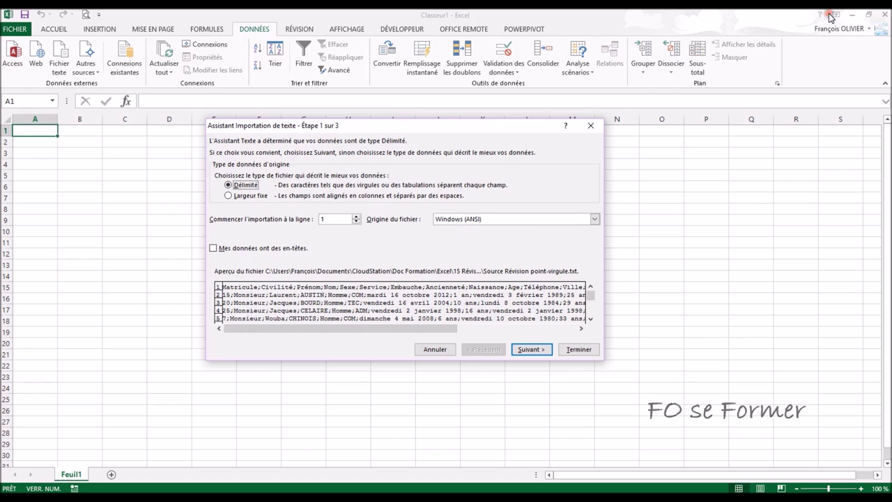
Choose Délimité with 'Mes données ont des en-têtes' checked and advance to step 2
click(259, 197)
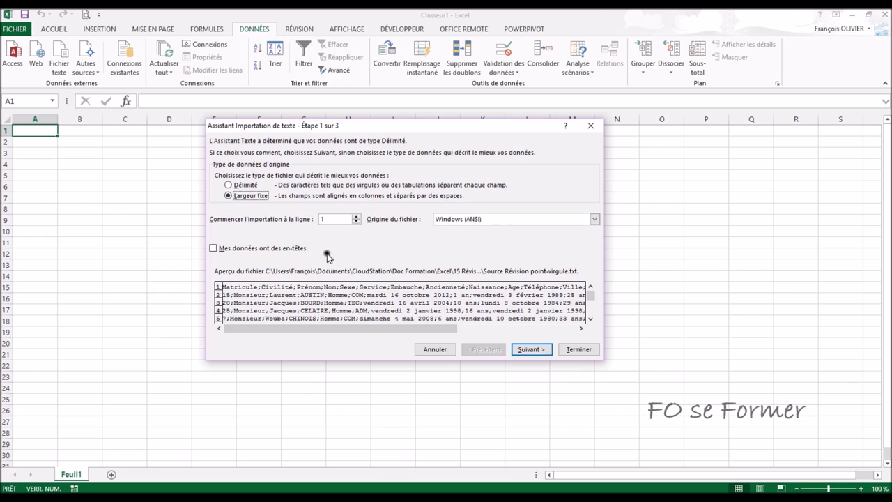
click(212, 247)
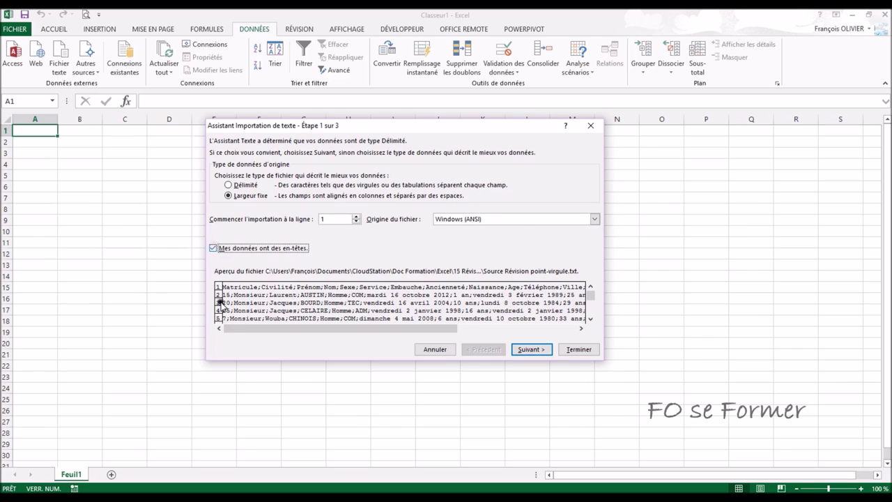
click(529, 349)
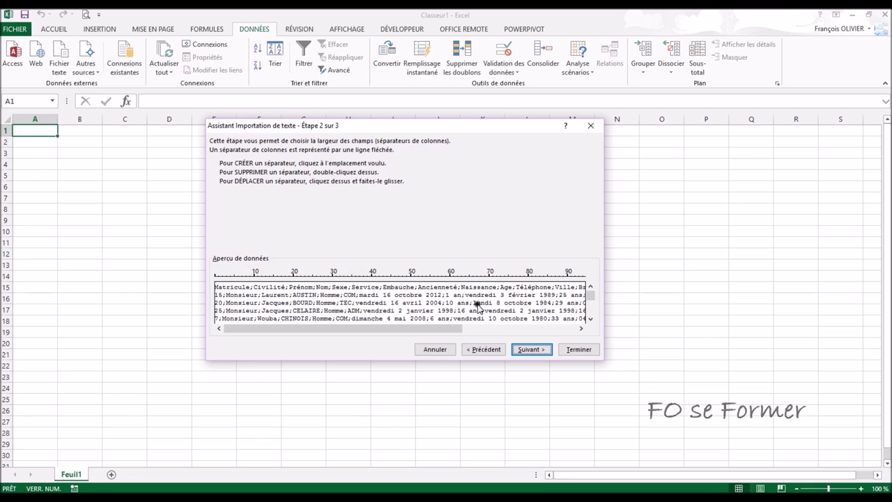
click(483, 349)
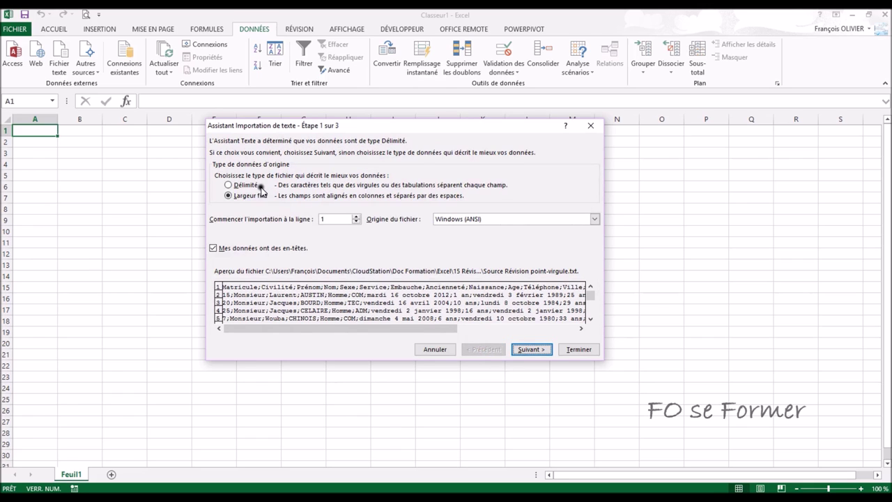
click(249, 185)
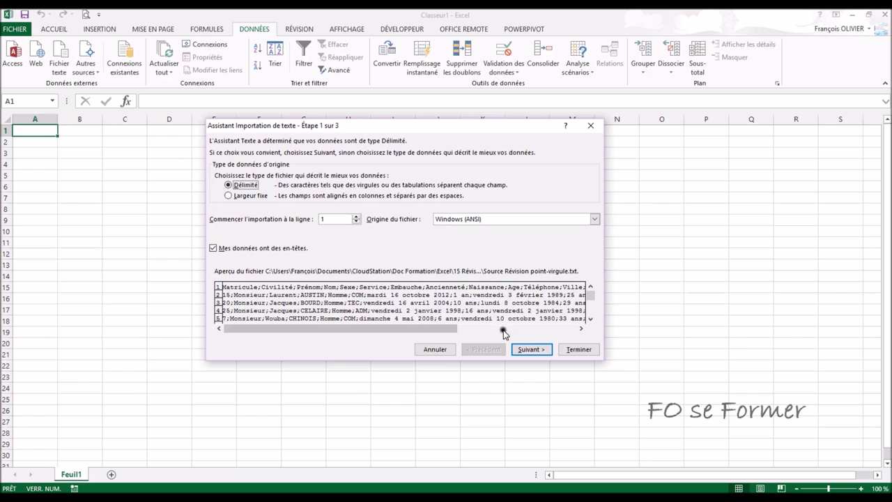
click(529, 349)
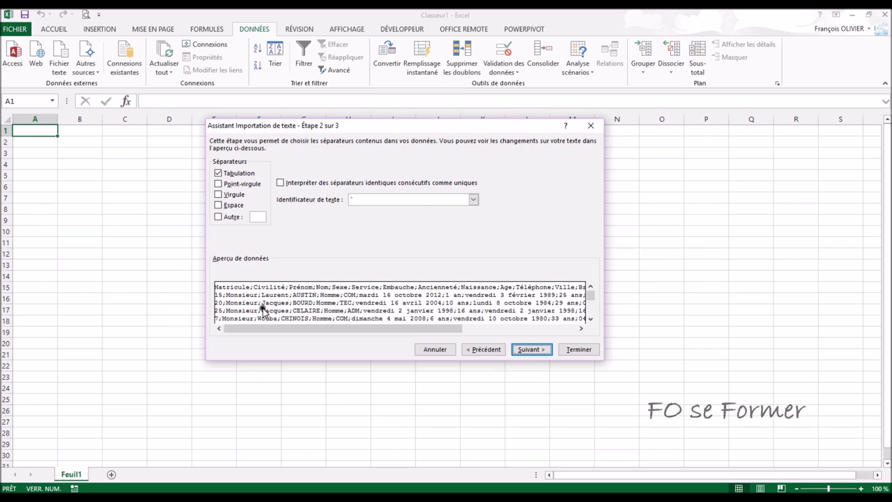
Untick Tabulation, test Virgule and Espace, and keep only Point-virgule as the separator
click(218, 173)
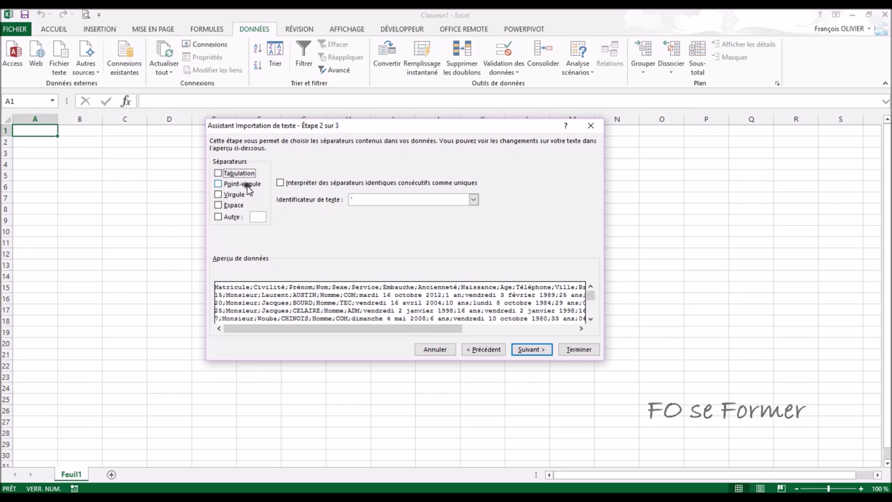
click(219, 195)
click(218, 195)
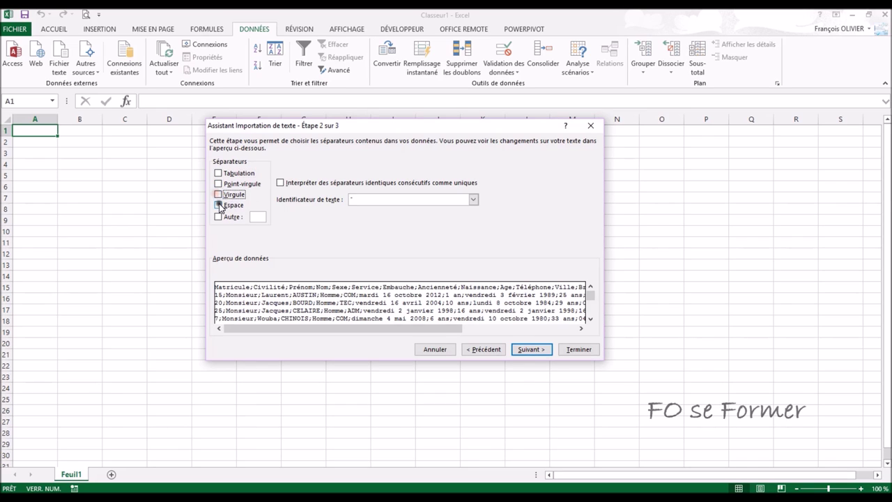
click(218, 205)
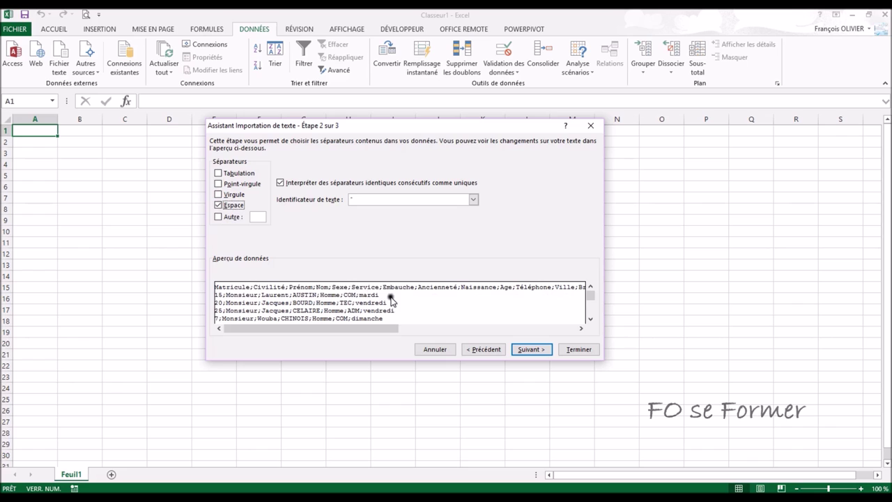
click(218, 205)
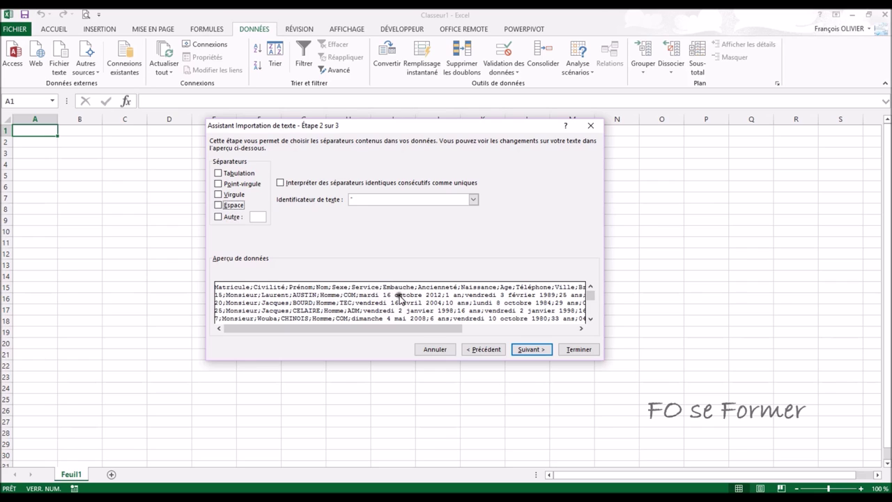
click(219, 206)
click(219, 206)
click(219, 206)
click(219, 206)
click(219, 206)
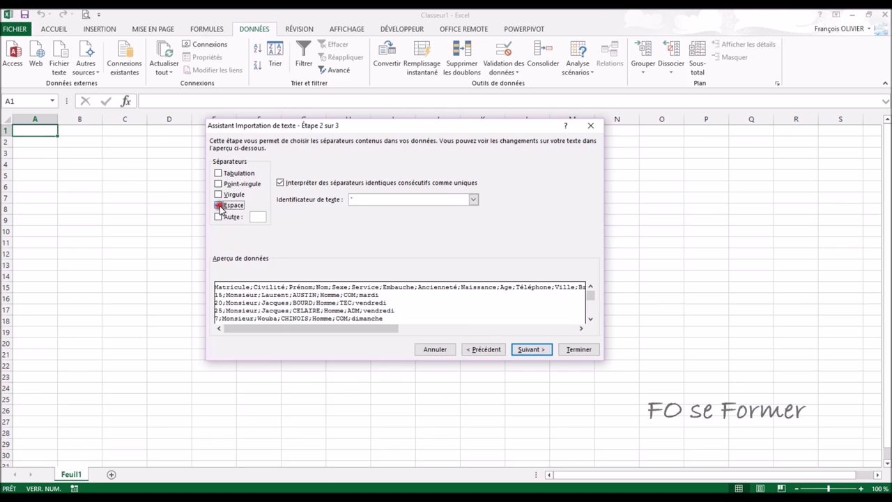
click(219, 206)
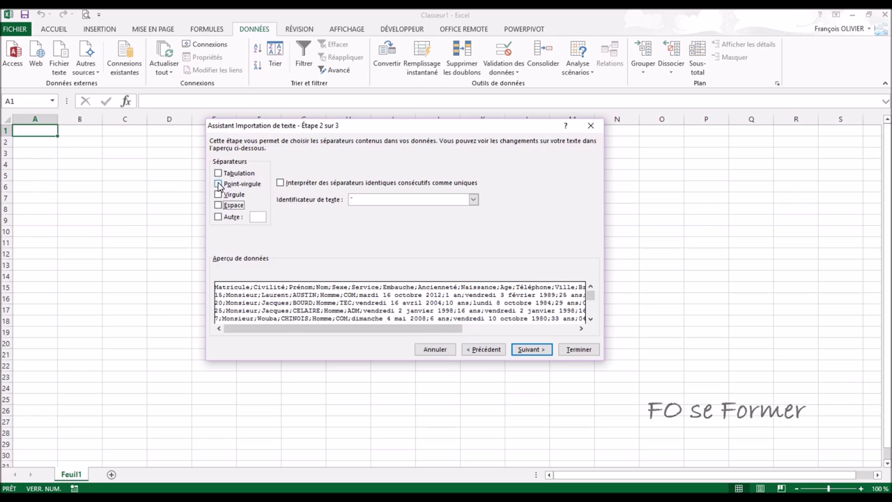
click(218, 184)
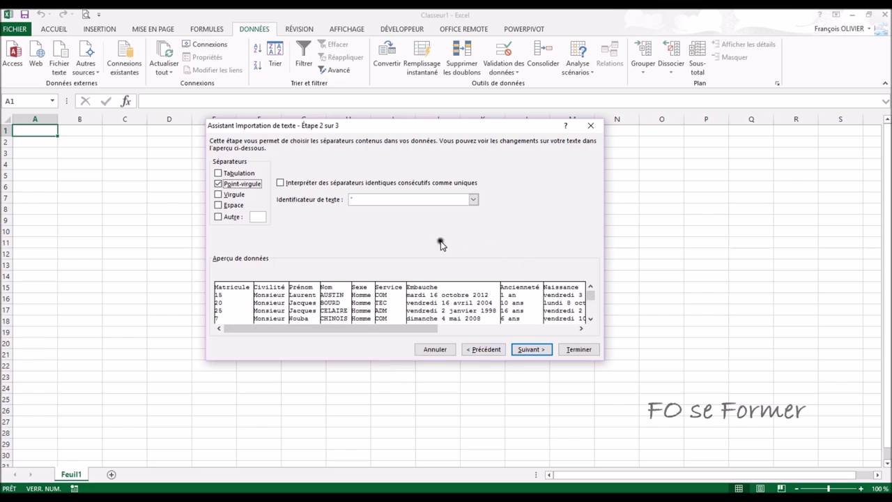
Pass the column format step and finish the wizard, targeting =$A$1 on the existing sheet
click(532, 350)
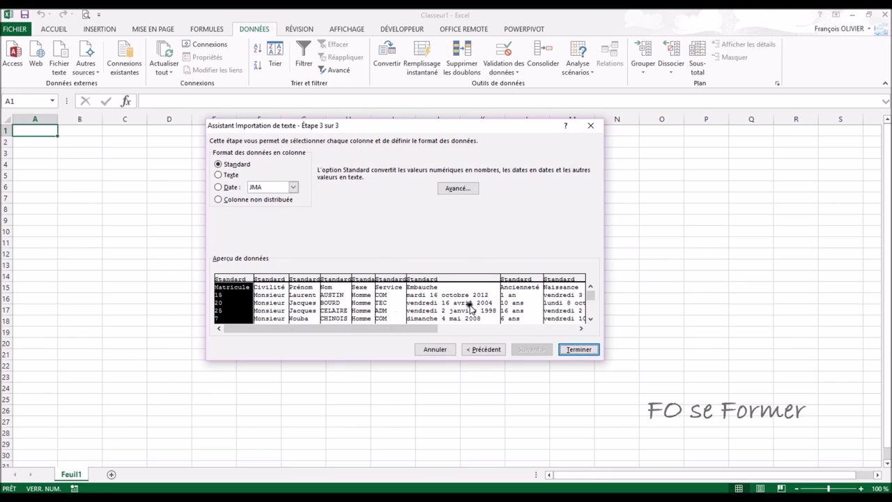
click(582, 351)
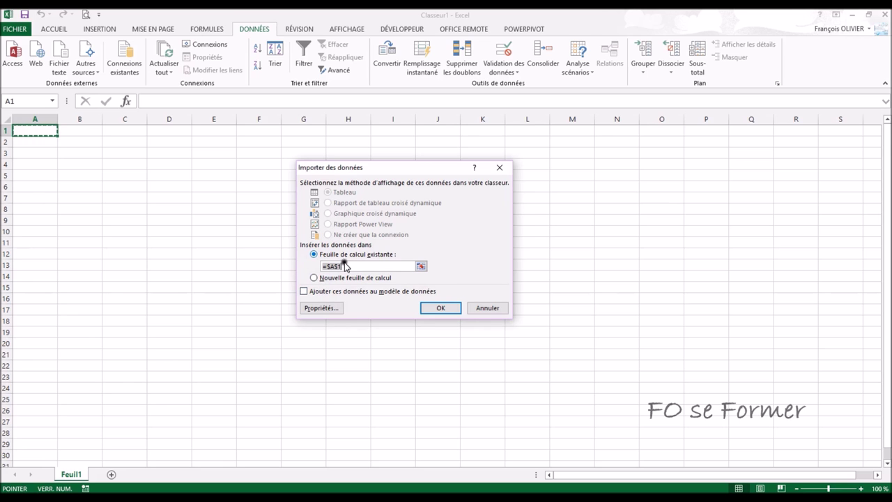
Insert the records at $A$1 and check the hire date in cell G9
click(439, 310)
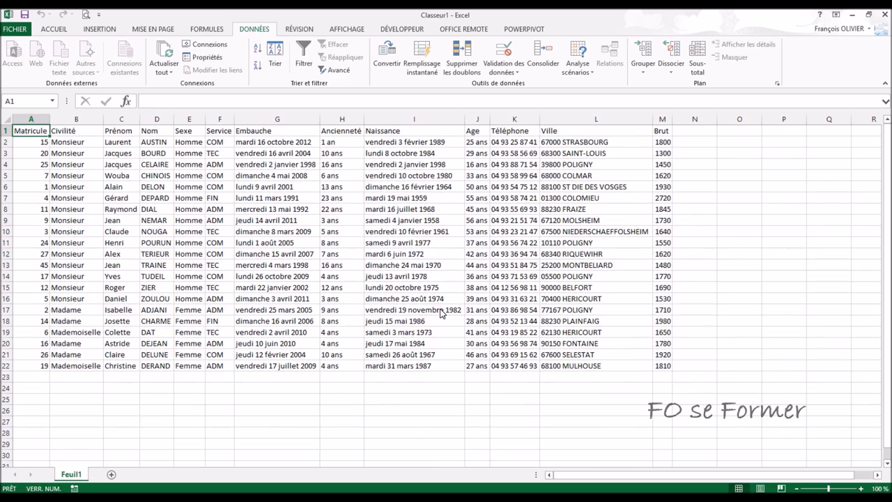
click(261, 218)
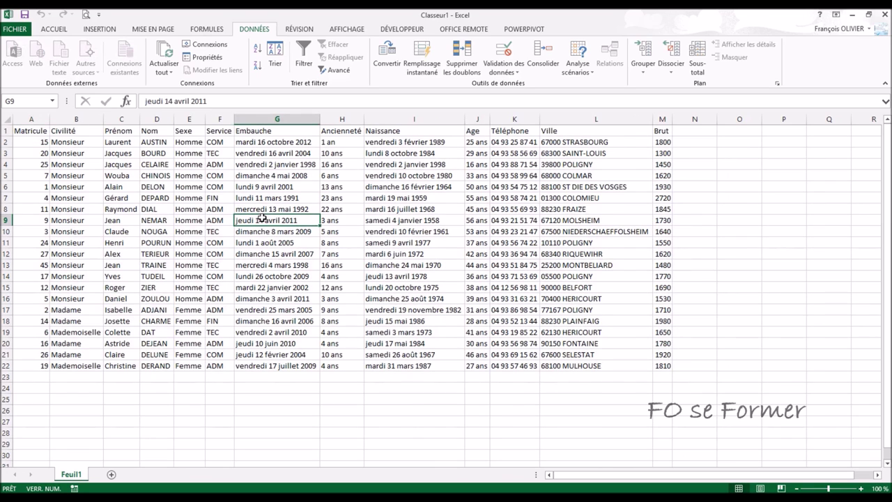